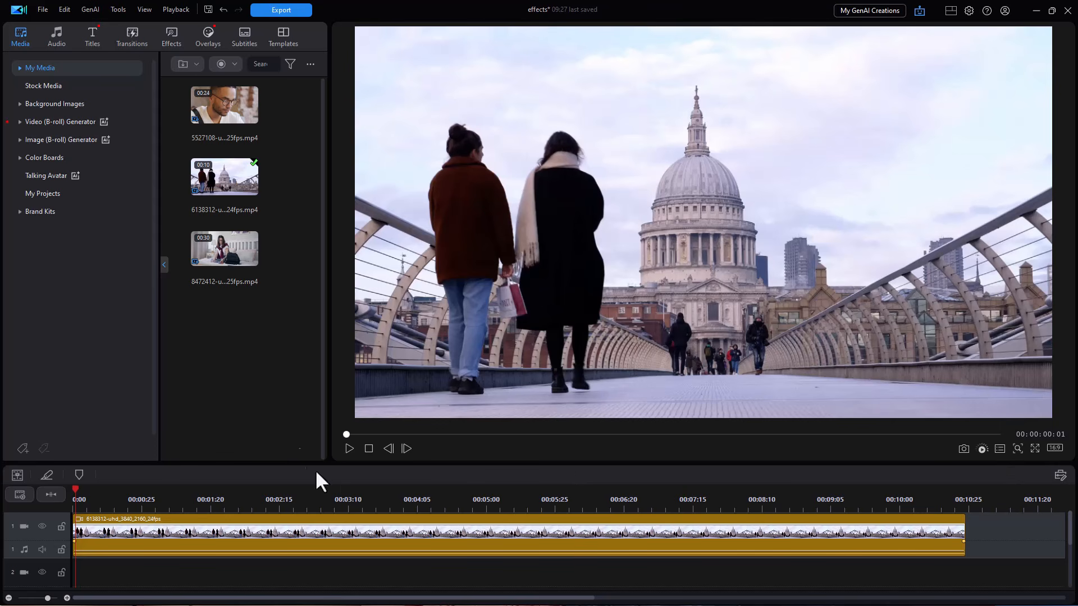
# Play the bridge clip from its beginning and pause it after a few seconds to see its original look
pyautogui.click(349, 449)
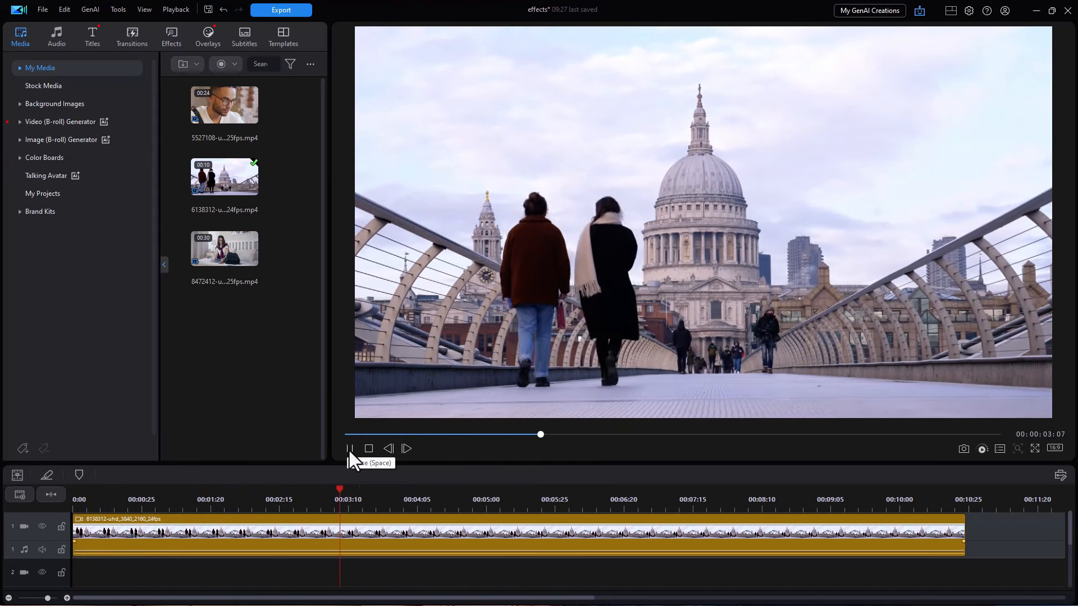
pyautogui.click(349, 449)
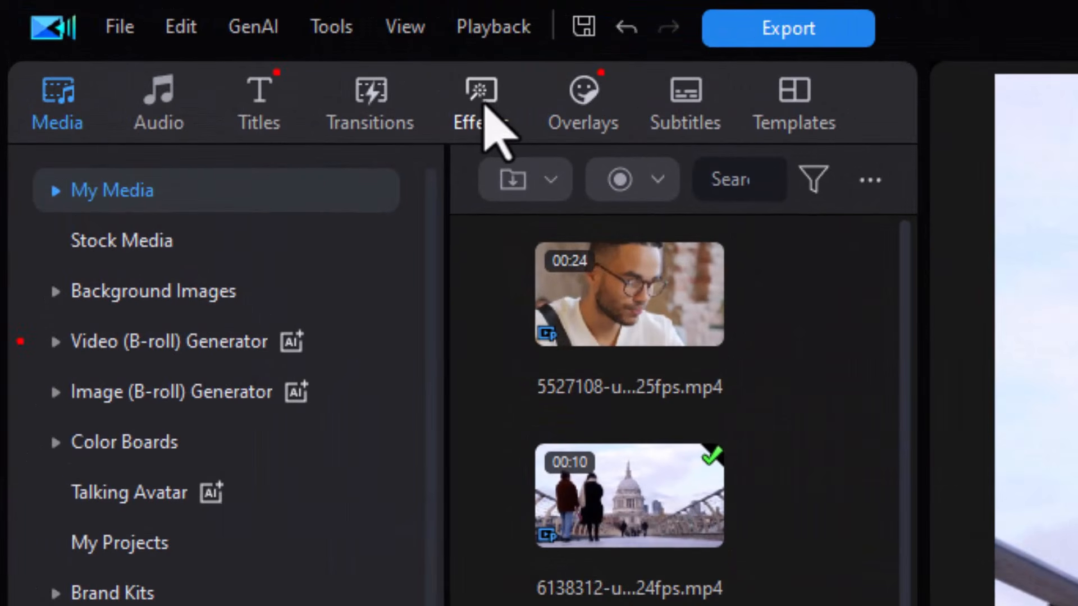
# Open the Filters & LUTs effects and preview the portrait filters Jeju 01, Jeju 04 and Jeju 05 on the bridge clip
pyautogui.click(486, 108)
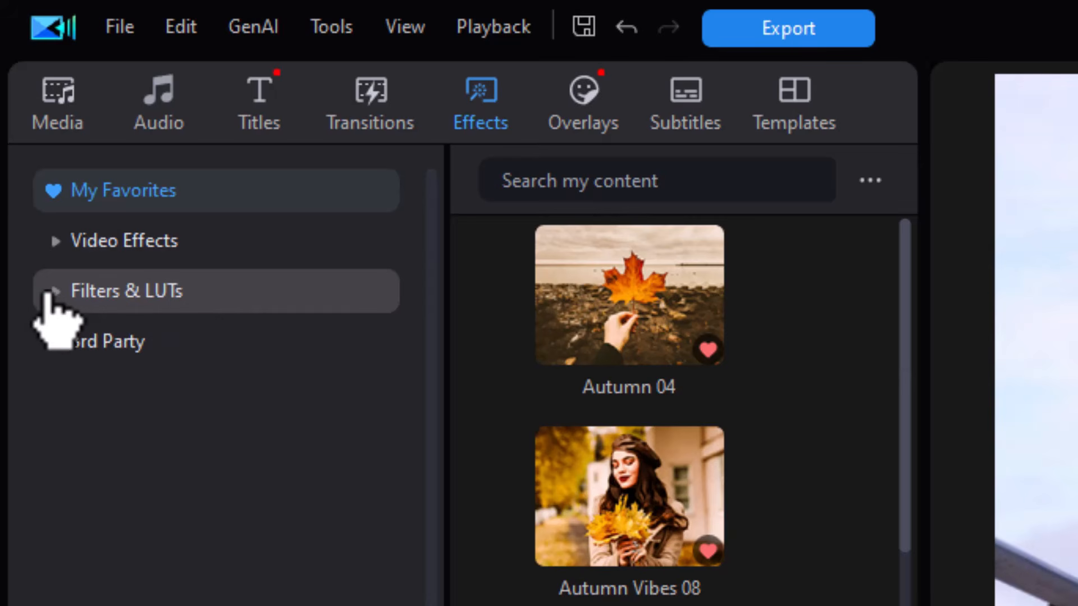
pyautogui.click(55, 293)
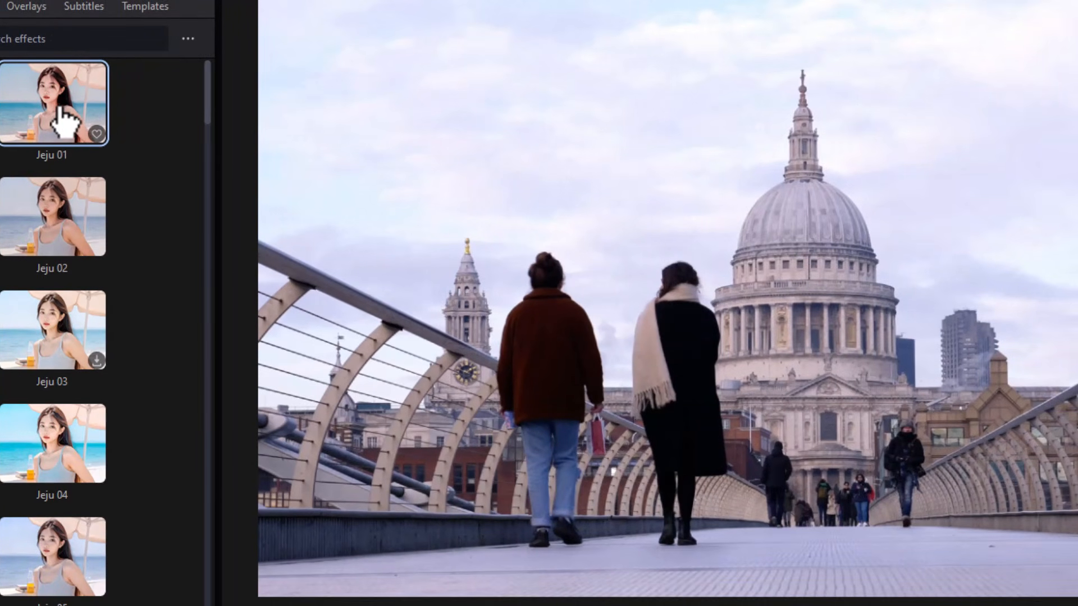
pyautogui.click(59, 109)
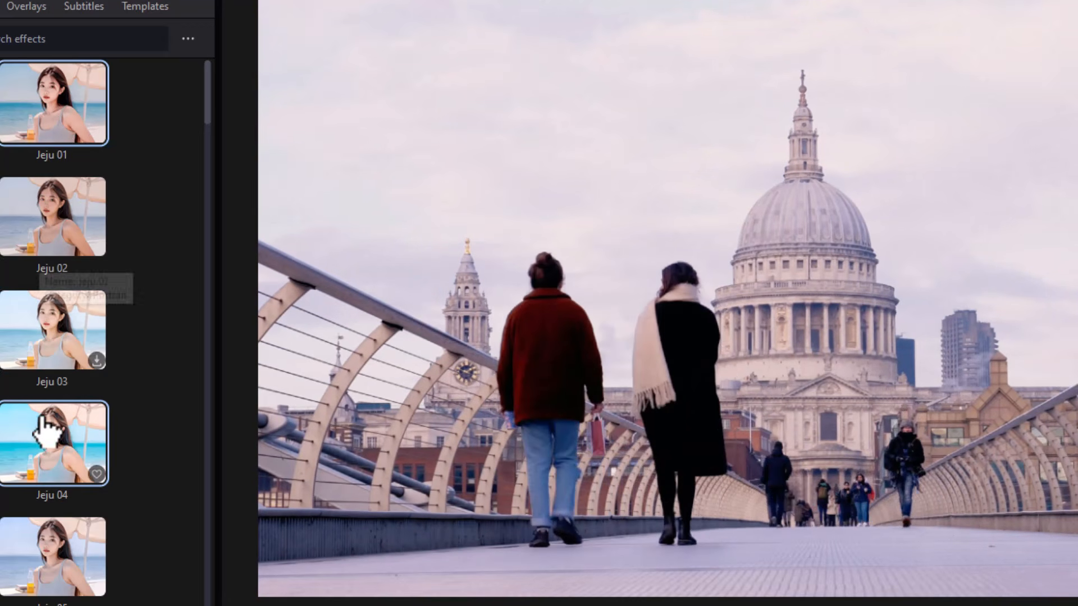
pyautogui.click(48, 454)
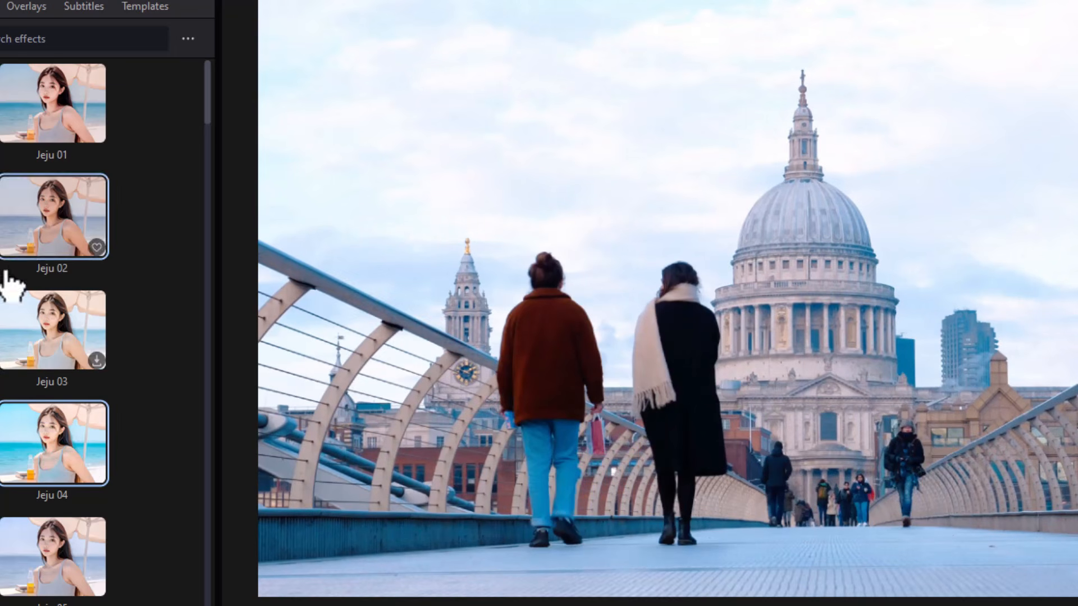
pyautogui.click(48, 573)
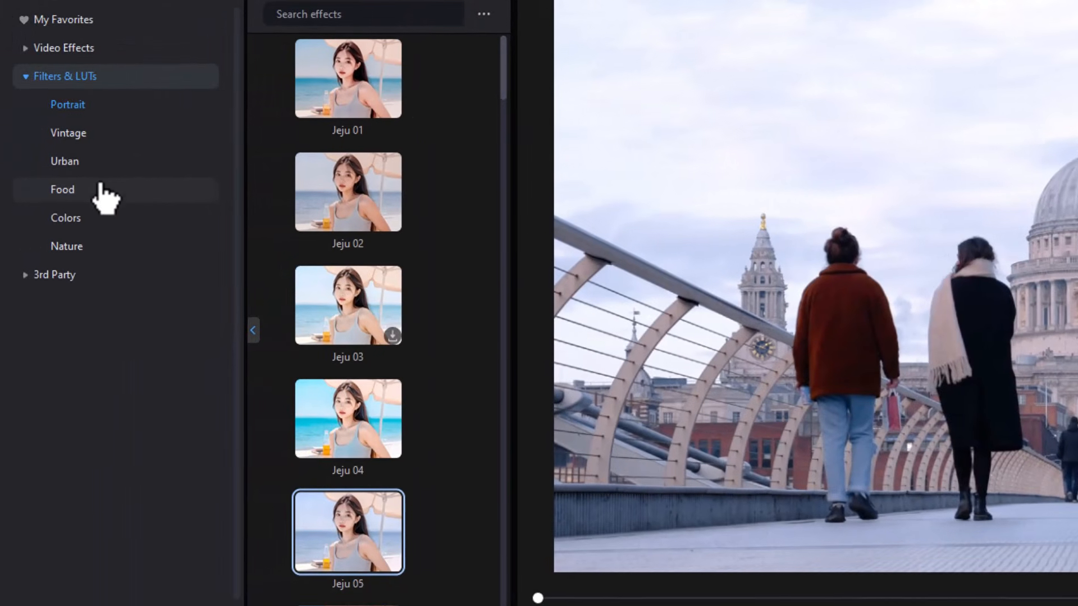
# Preview the food filters Food - Darks 02 and Food - Darks 05, comparing them with the clip's original look at different times
pyautogui.click(69, 190)
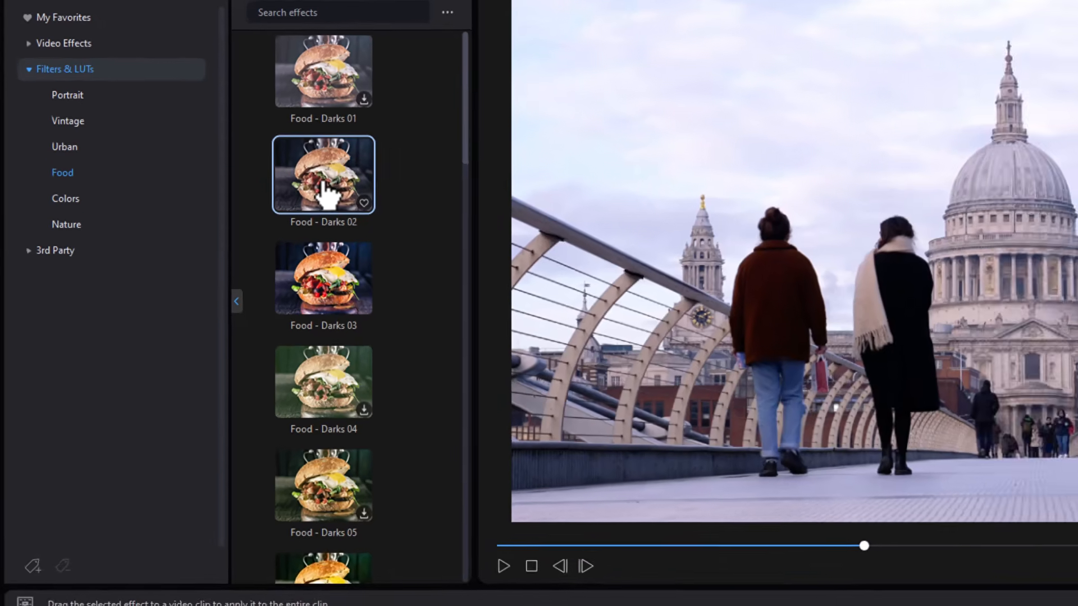
pyautogui.click(355, 201)
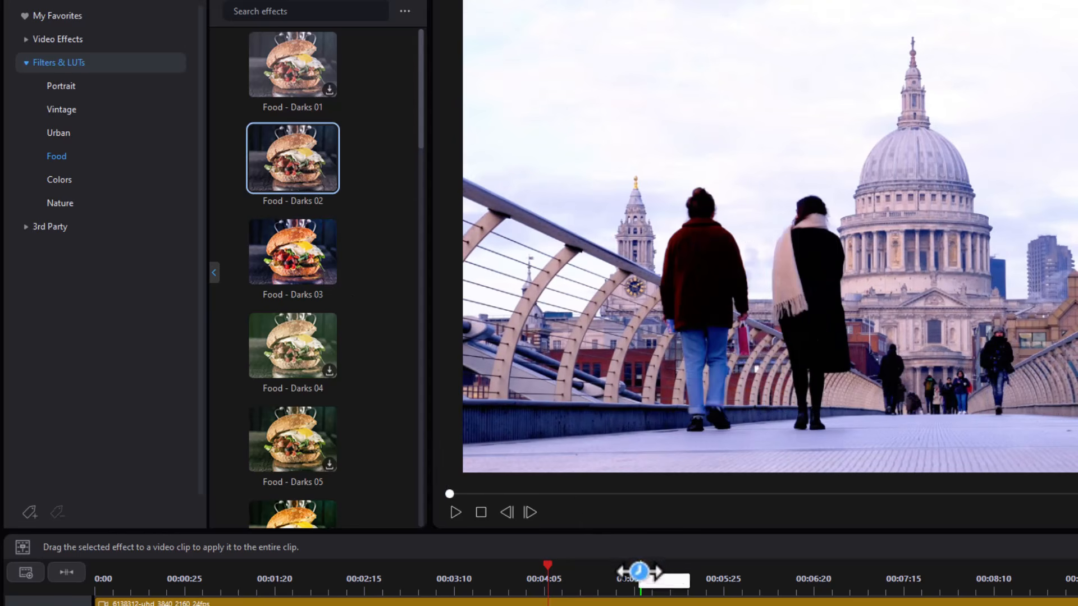
pyautogui.click(588, 572)
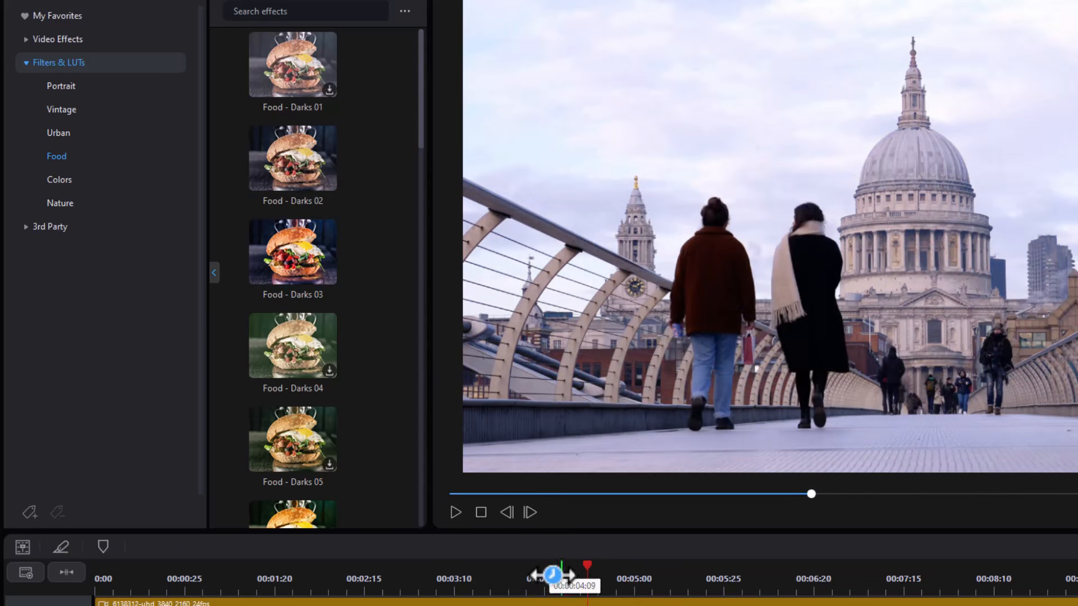
pyautogui.click(465, 576)
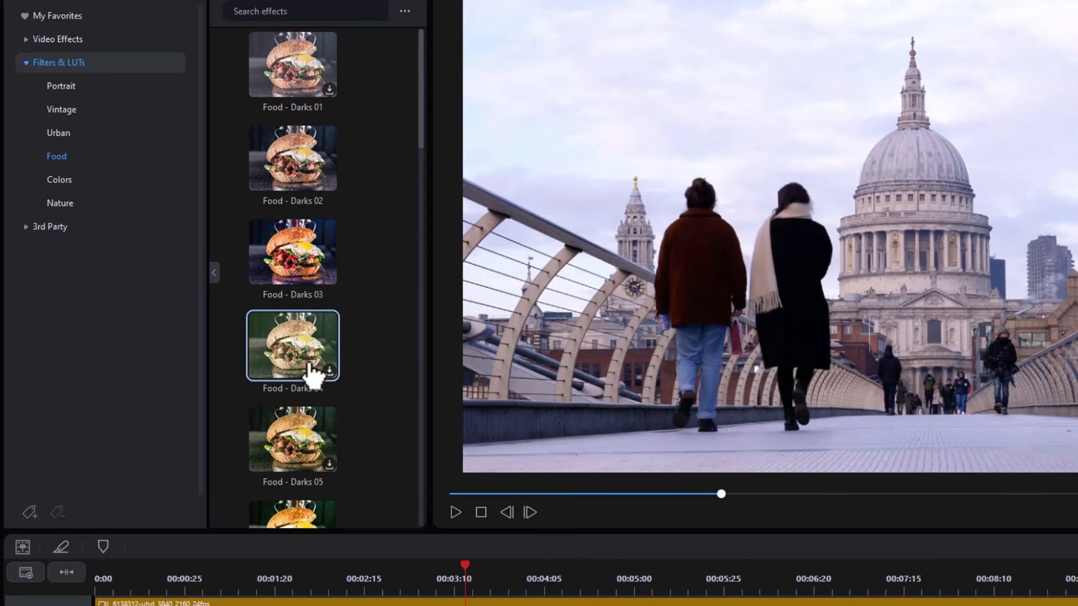
pyautogui.click(305, 449)
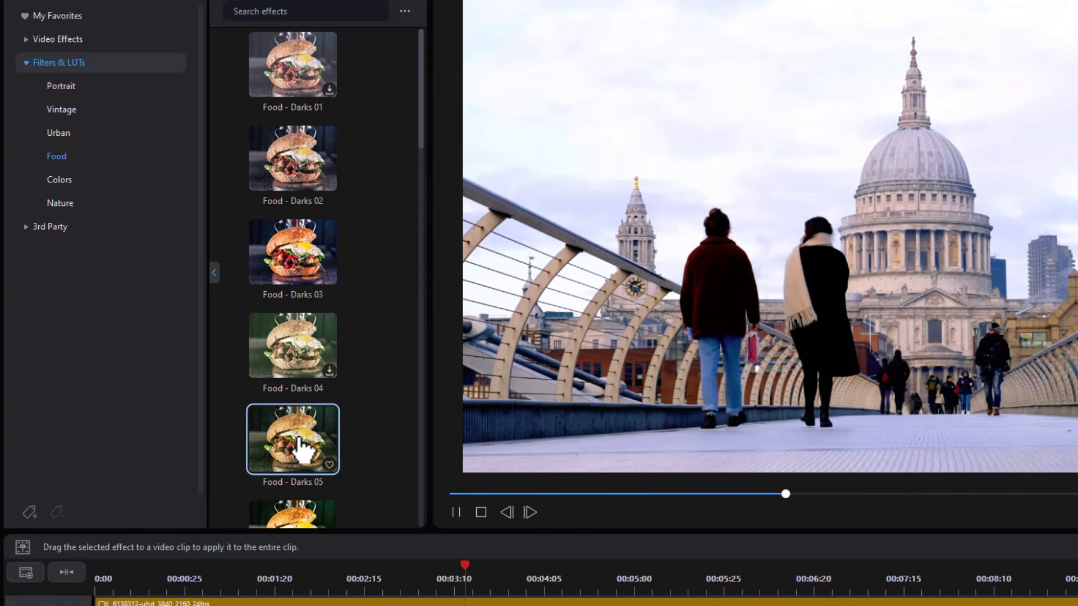
pyautogui.moveTo(419, 126)
pyautogui.mouseDown()
pyautogui.moveTo(389, 355)
pyautogui.moveTo(404, 125)
pyautogui.mouseUp()
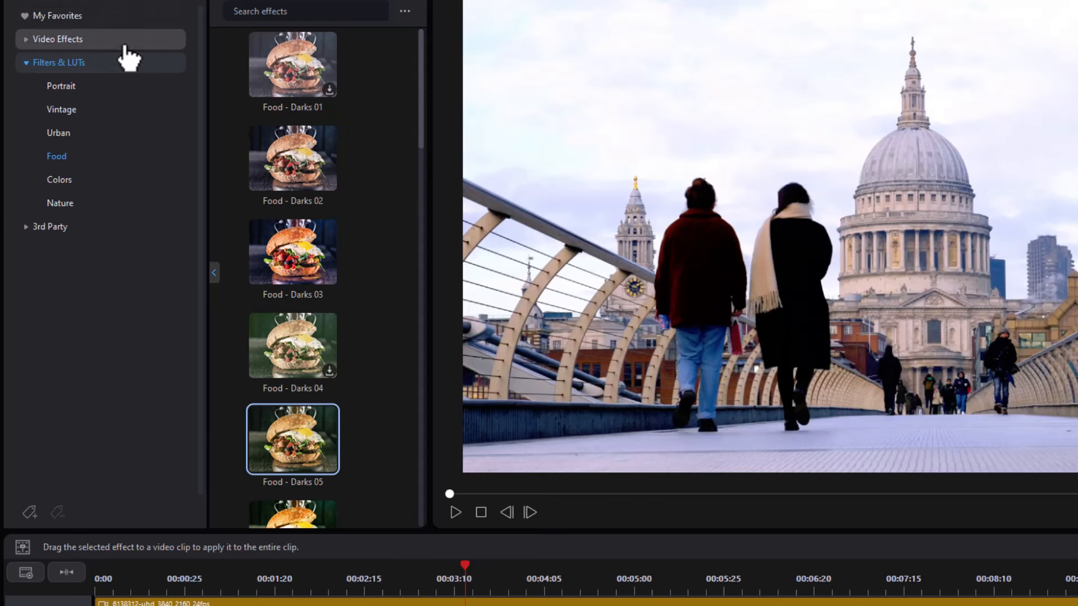
# Show the favorite effects and hide the category list so that more thumbnails fit
pyautogui.click(77, 67)
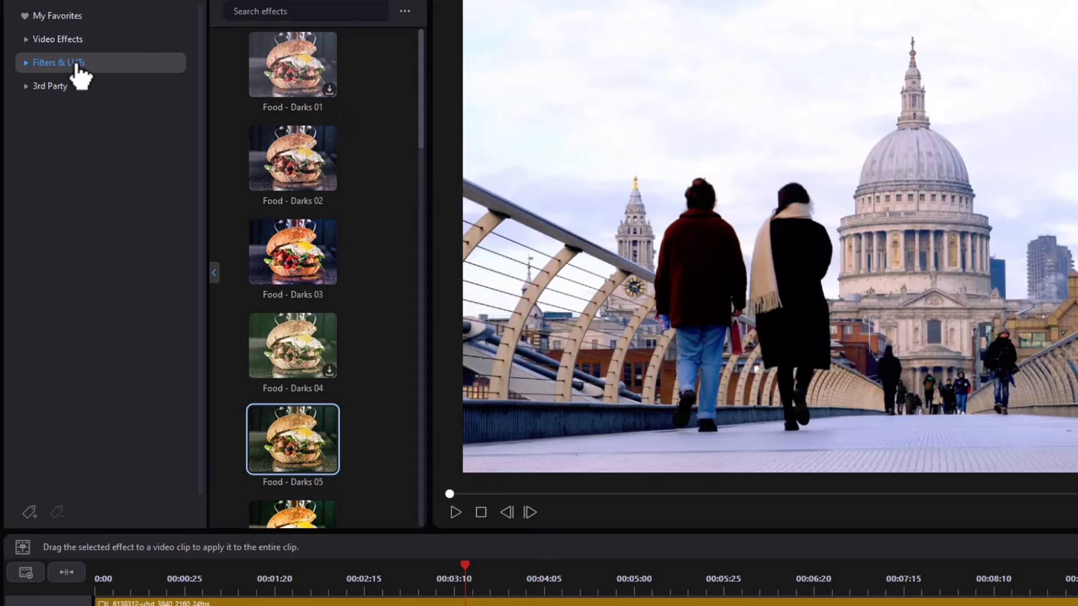
pyautogui.click(56, 17)
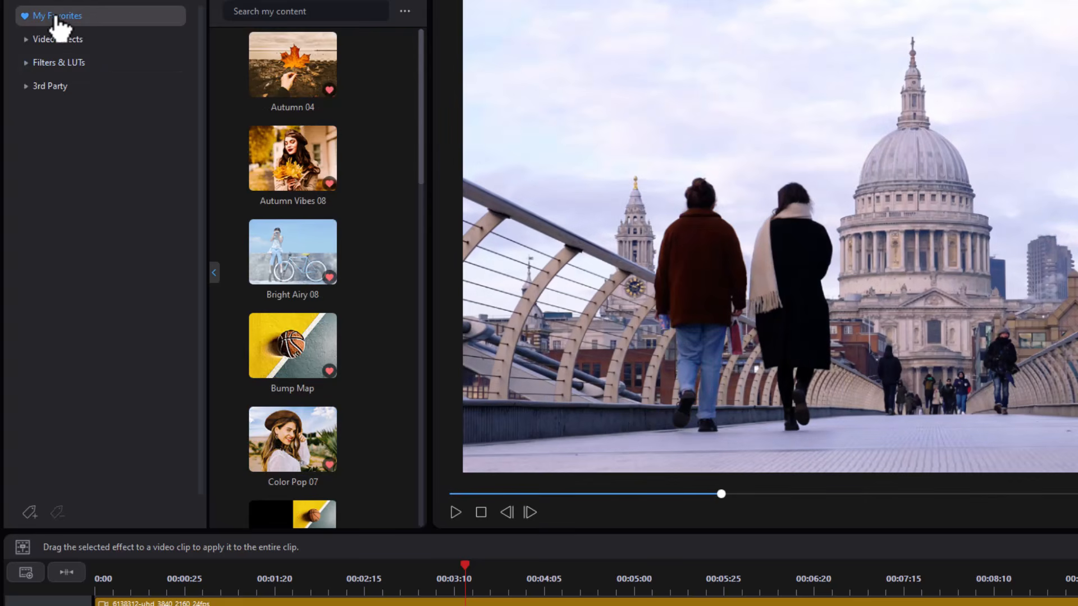
pyautogui.click(214, 272)
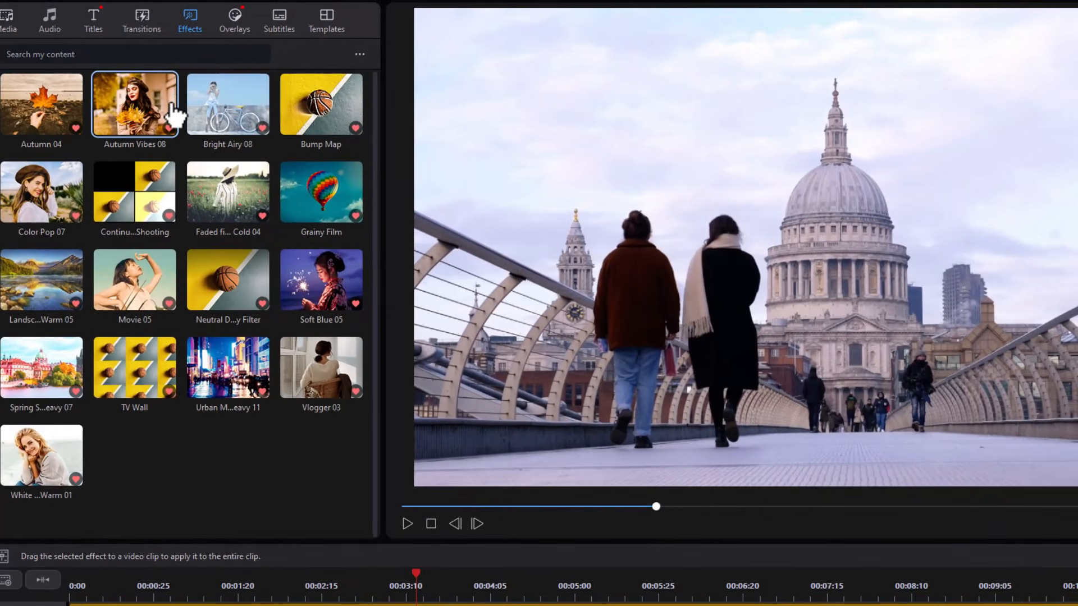
# Preview the favorite filters Autumn 04, Autumn Vibes 08 and Bright Airy 08 on the bridge clip, pausing on the last one
pyautogui.click(49, 114)
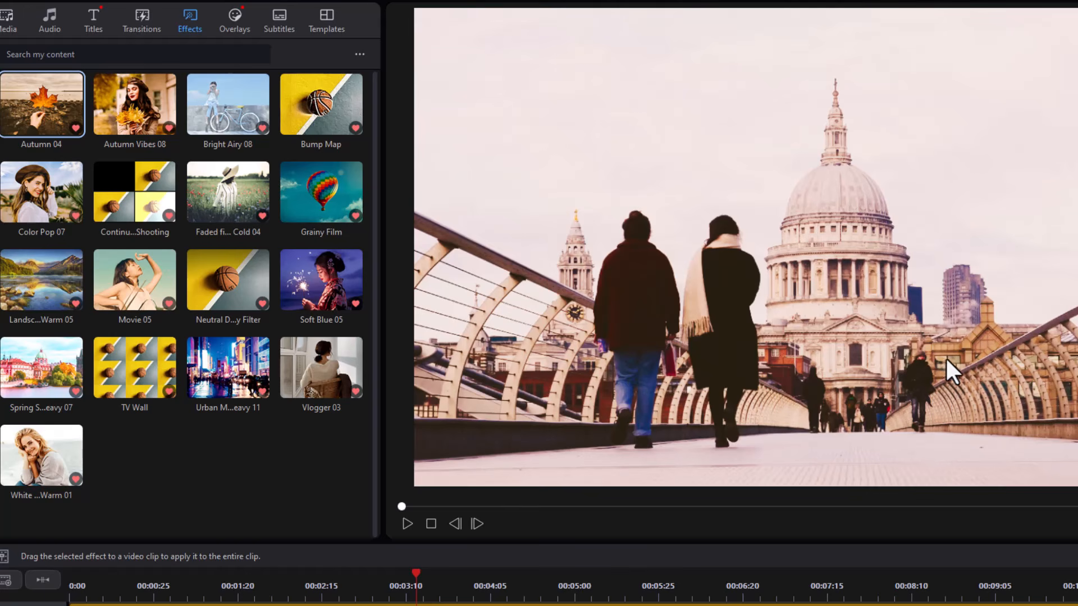
pyautogui.click(464, 584)
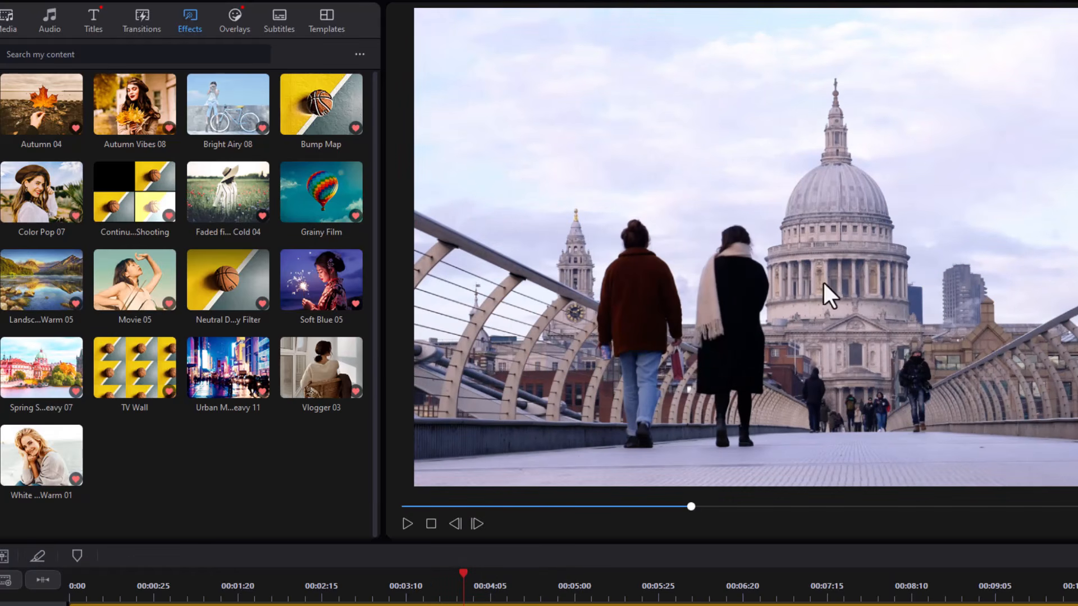
pyautogui.click(140, 119)
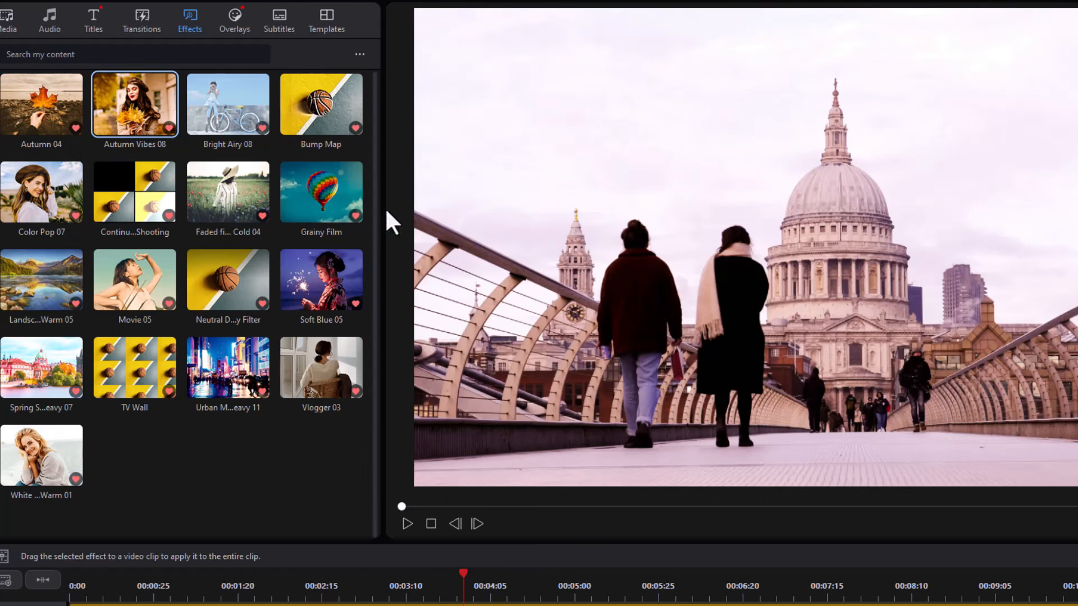
pyautogui.click(245, 116)
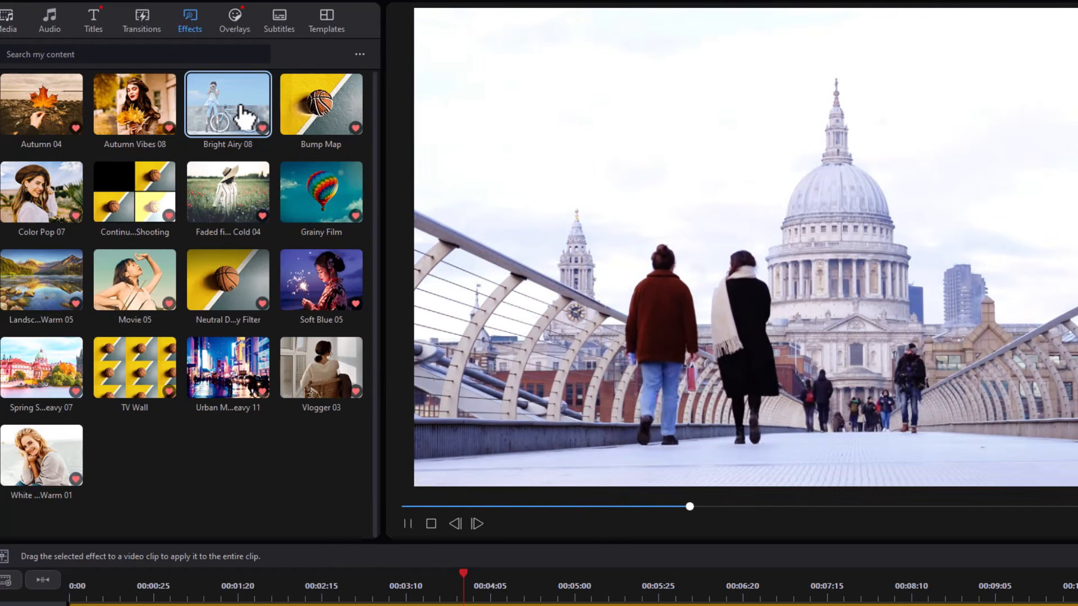
pyautogui.click(408, 524)
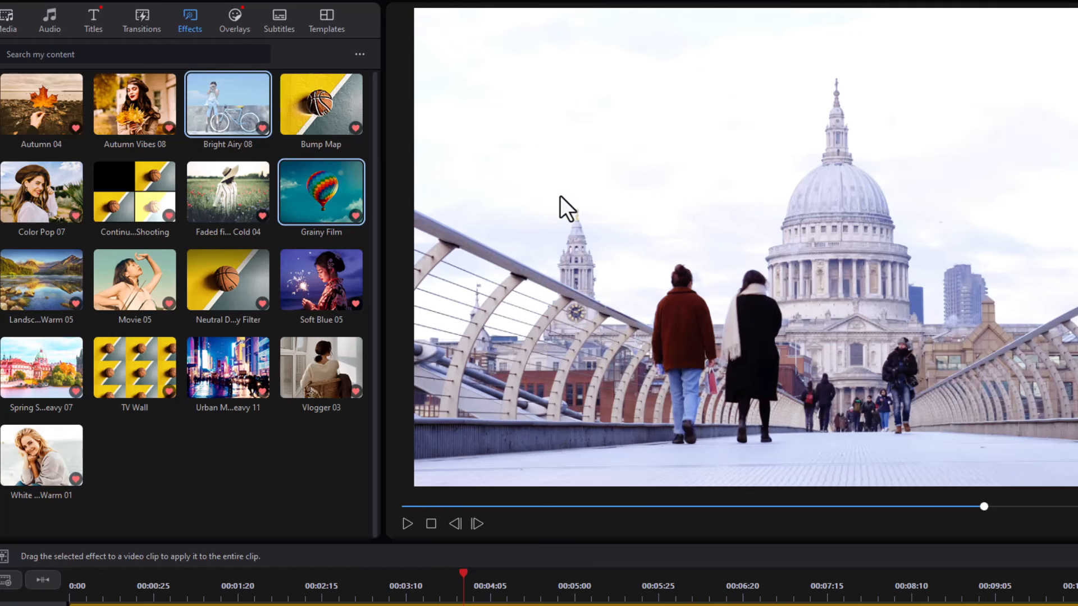
# Preview the Color Pop 07, Faded fi... Cold 04 and Grainy Film favorites on the bridge clip, pausing playback on each
pyautogui.click(52, 204)
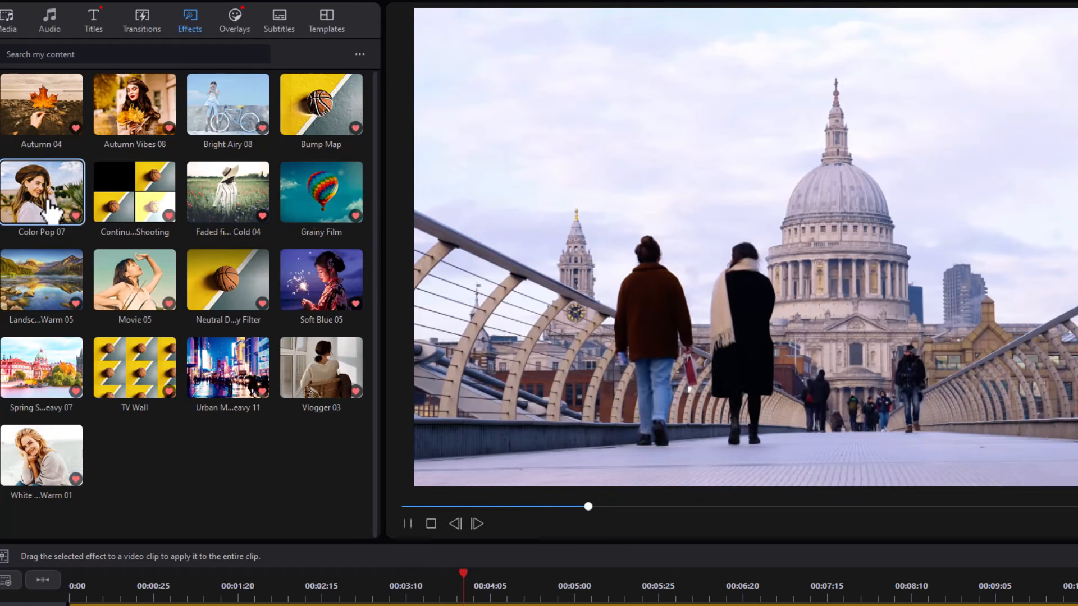
pyautogui.click(408, 525)
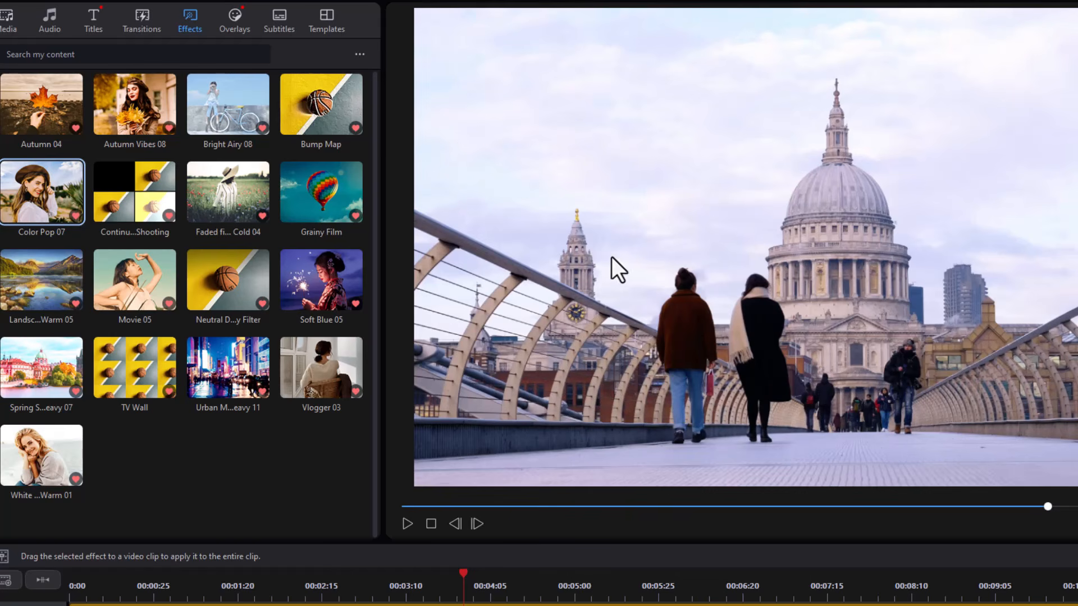
pyautogui.click(239, 199)
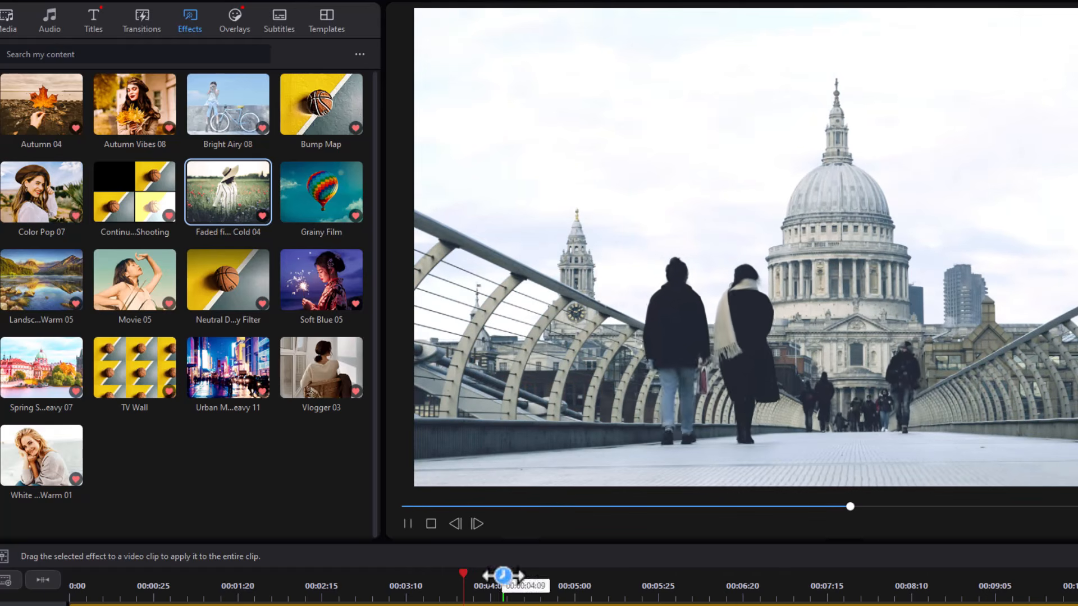
pyautogui.click(408, 524)
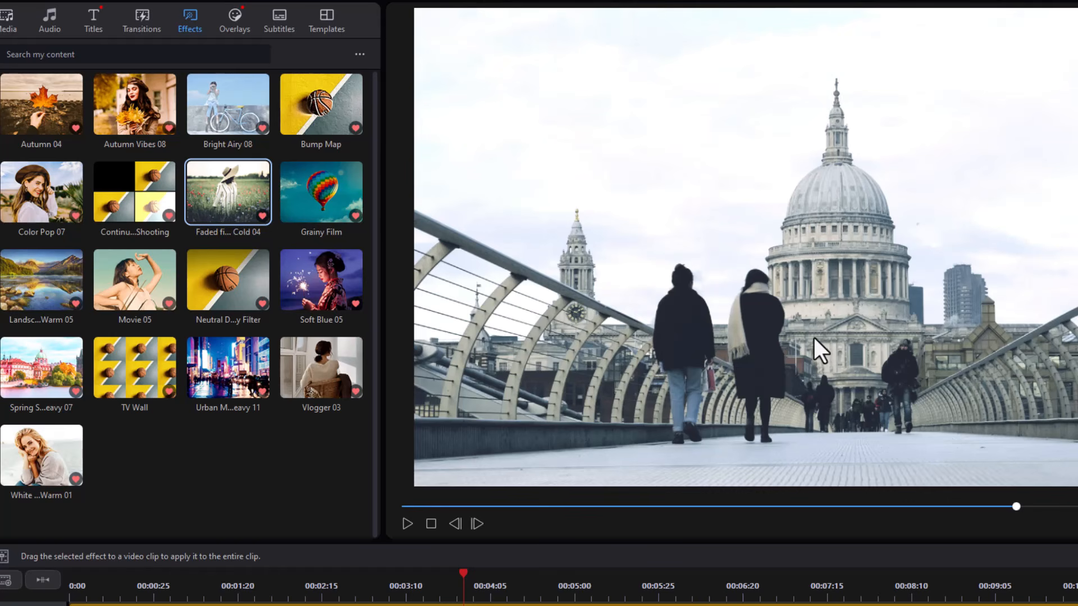
pyautogui.click(332, 194)
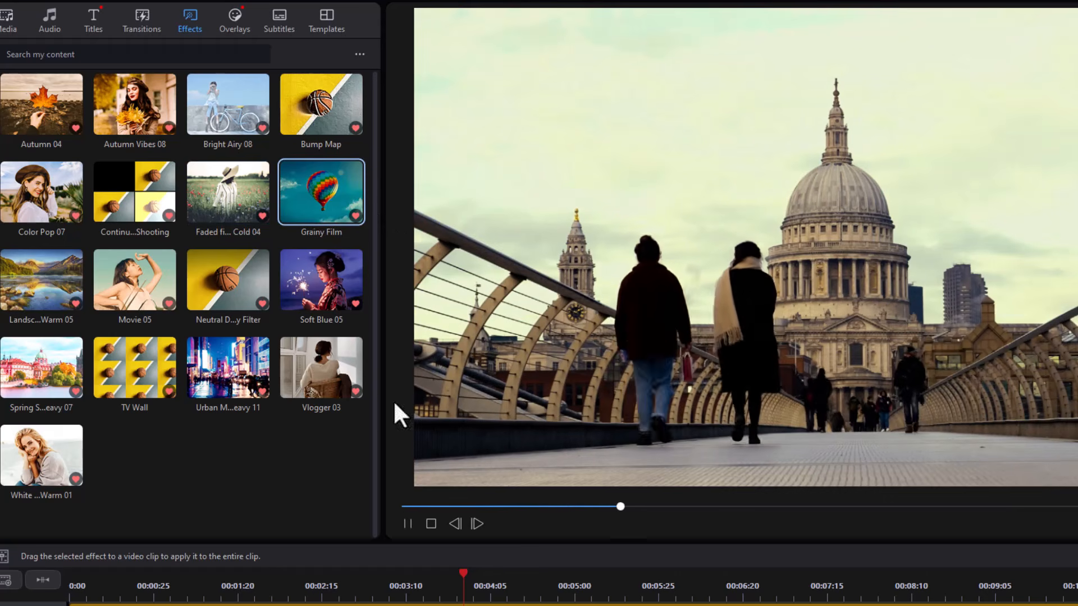
pyautogui.click(403, 523)
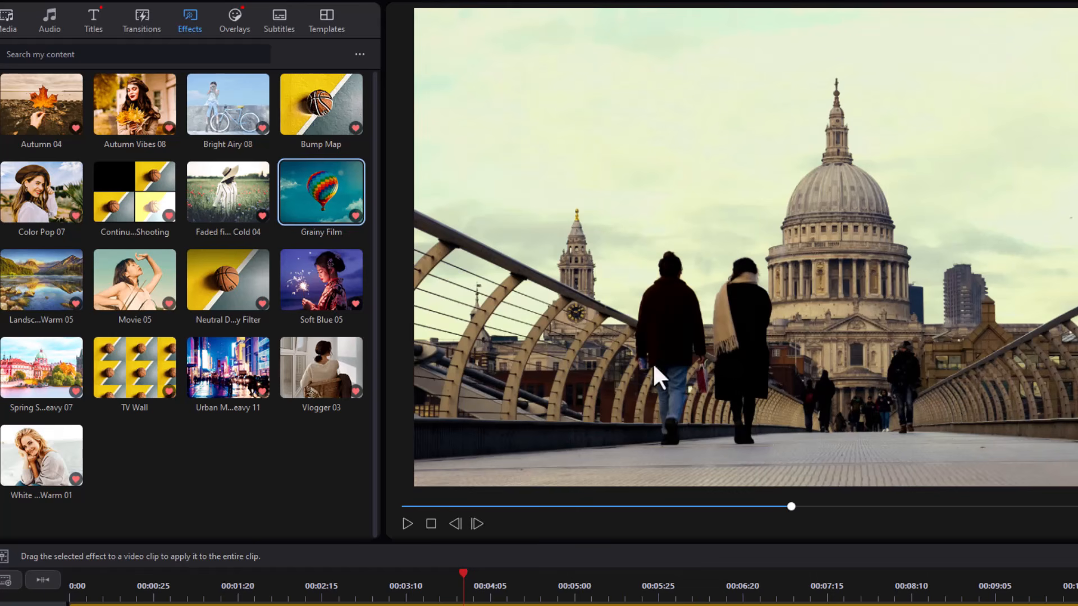
# Preview the Landsc...Warm 05, Movie 05 and Neutral D...y Filter favorites on the bridge clip, pausing on the last two
pyautogui.click(35, 288)
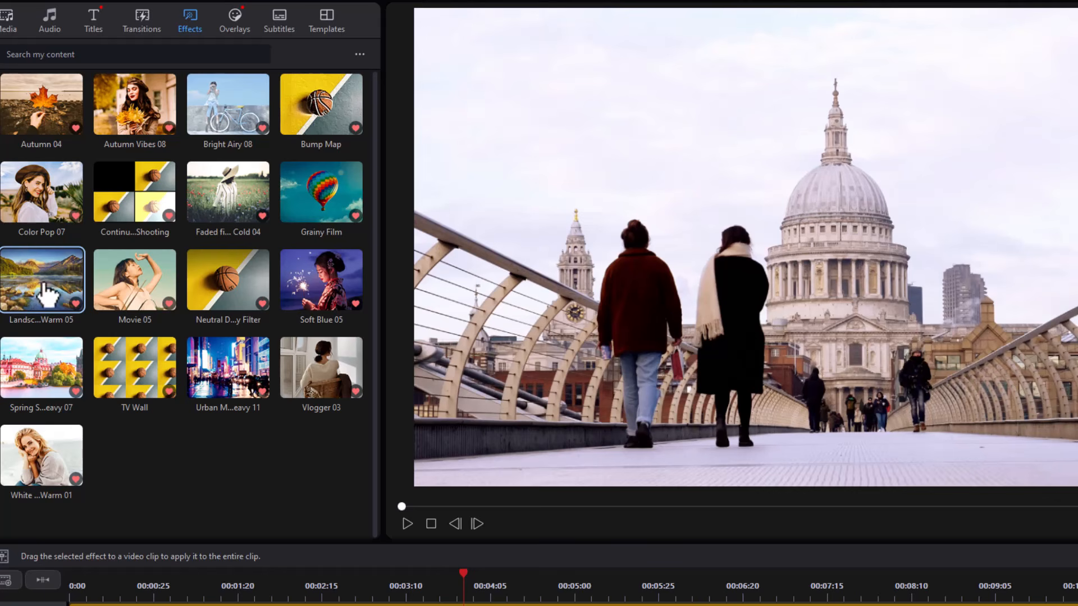
pyautogui.click(144, 277)
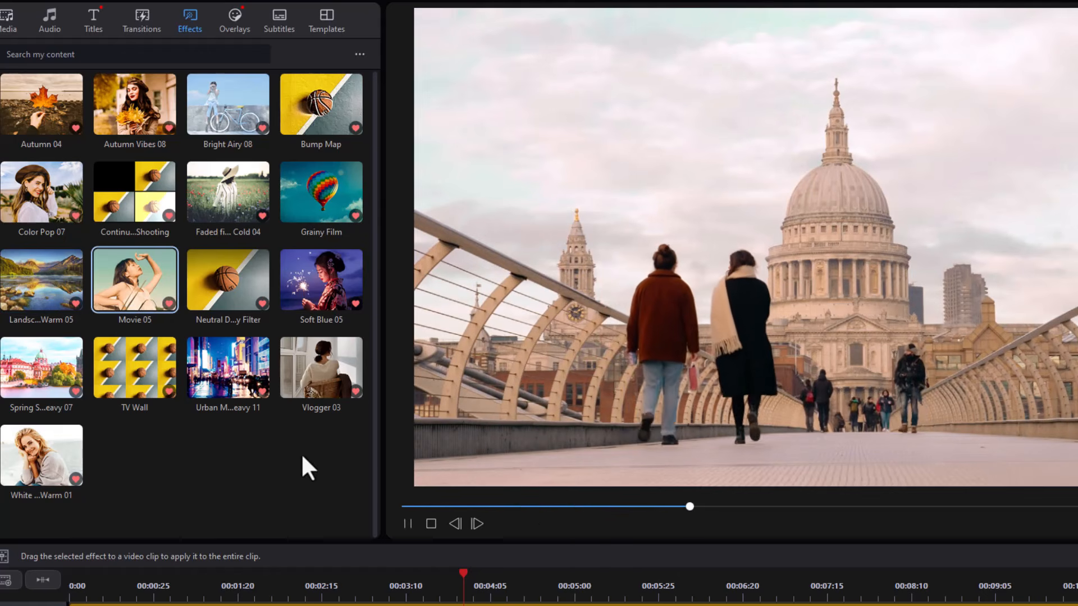
pyautogui.click(406, 523)
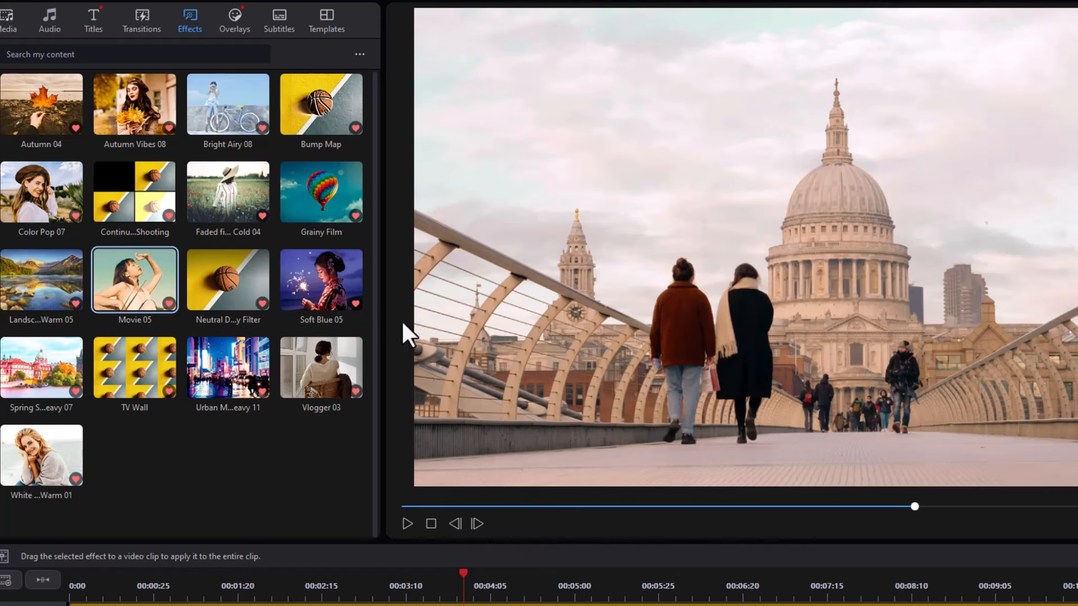
pyautogui.click(232, 282)
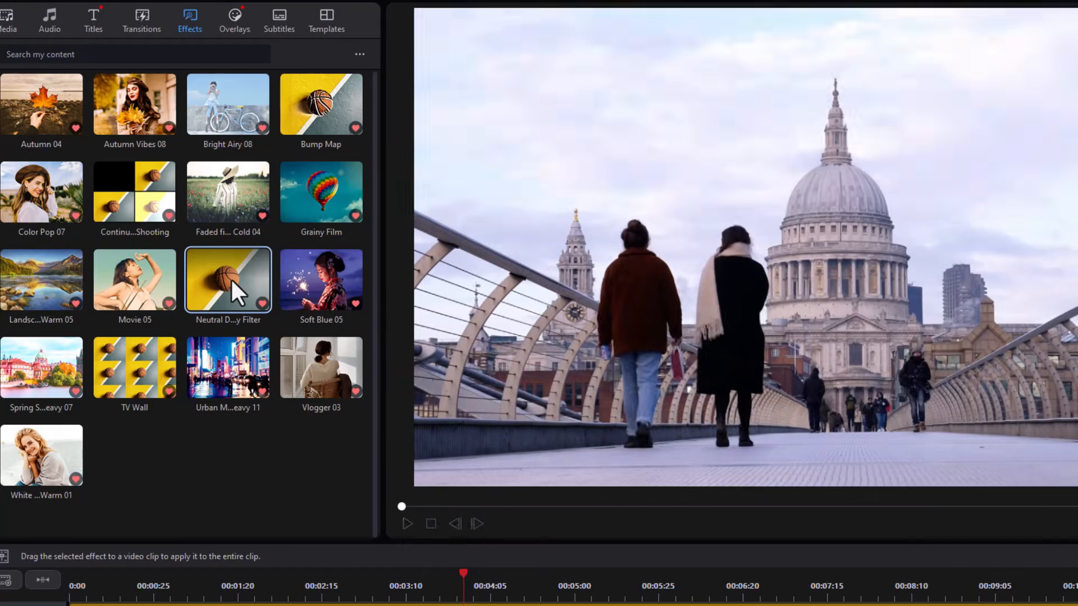
pyautogui.click(407, 524)
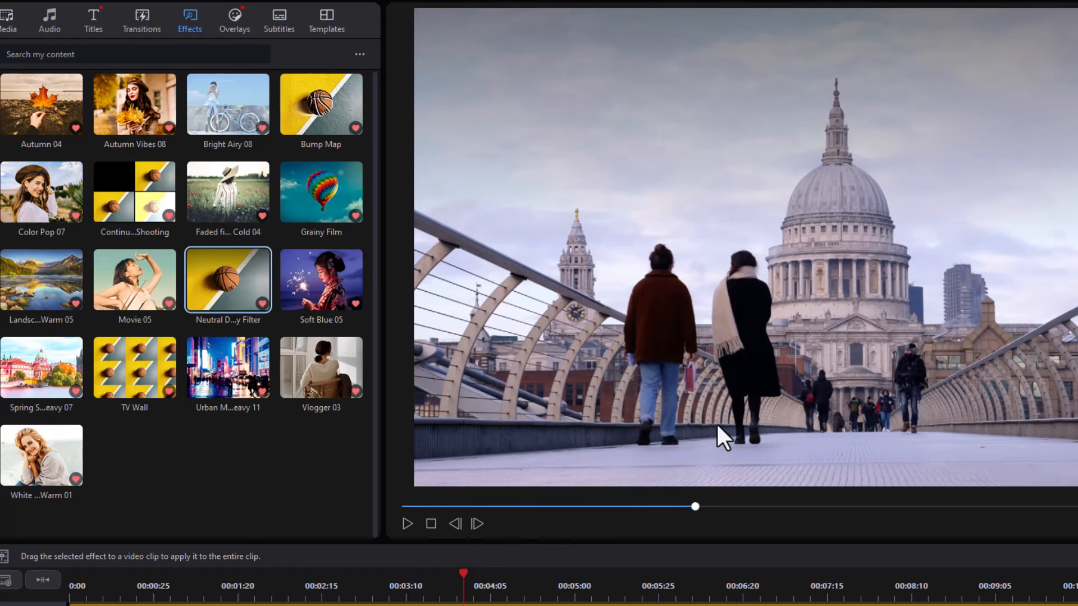
# Preview the Soft Blue 05, Spring S...eavy 07 and Urban M...eavy 11 favorites on the bridge clip
pyautogui.click(339, 286)
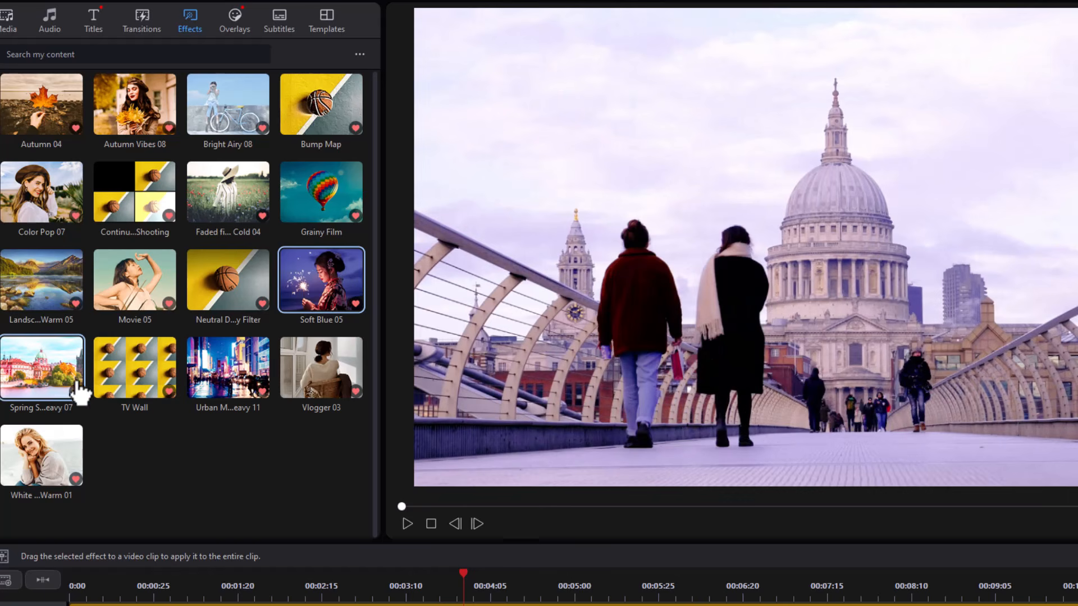
pyautogui.click(52, 372)
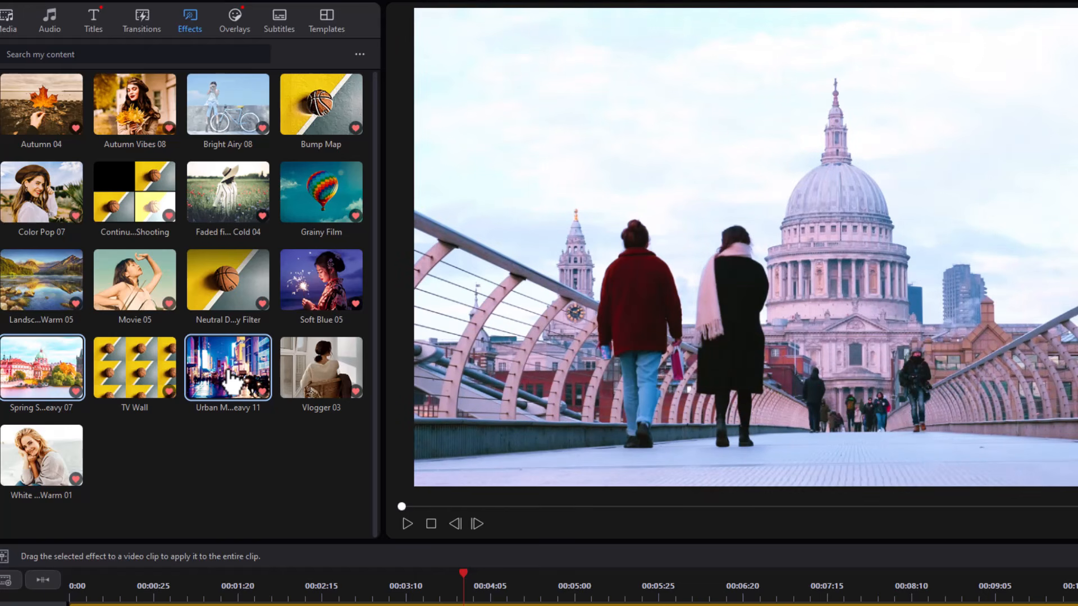
pyautogui.click(228, 371)
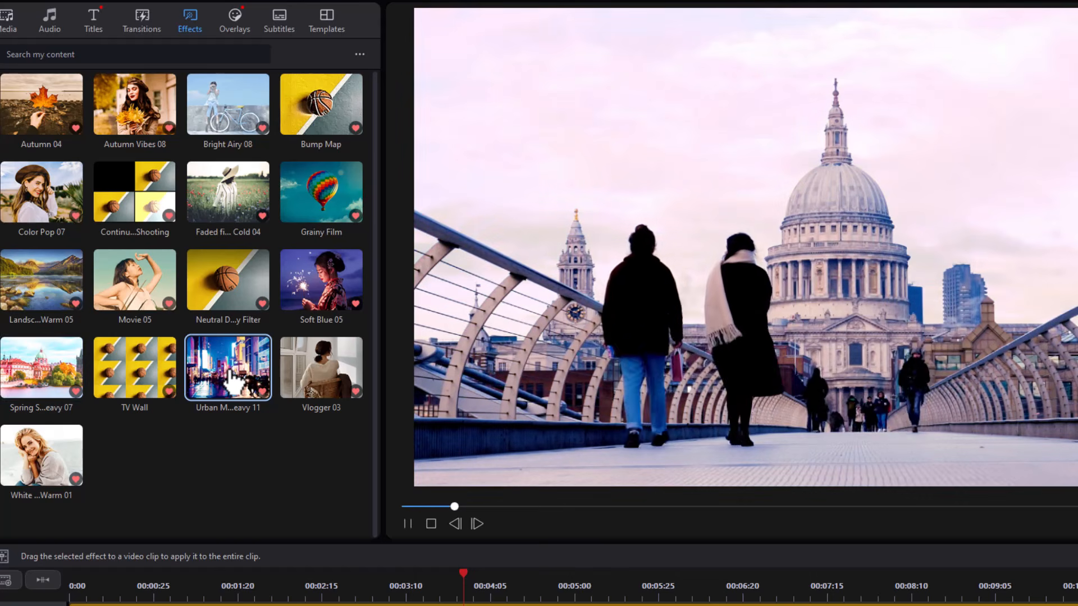
# Pause the current preview, and preview the Vlogger 03 and White ...Warm 01 favorites on the bridge clip
pyautogui.click(408, 524)
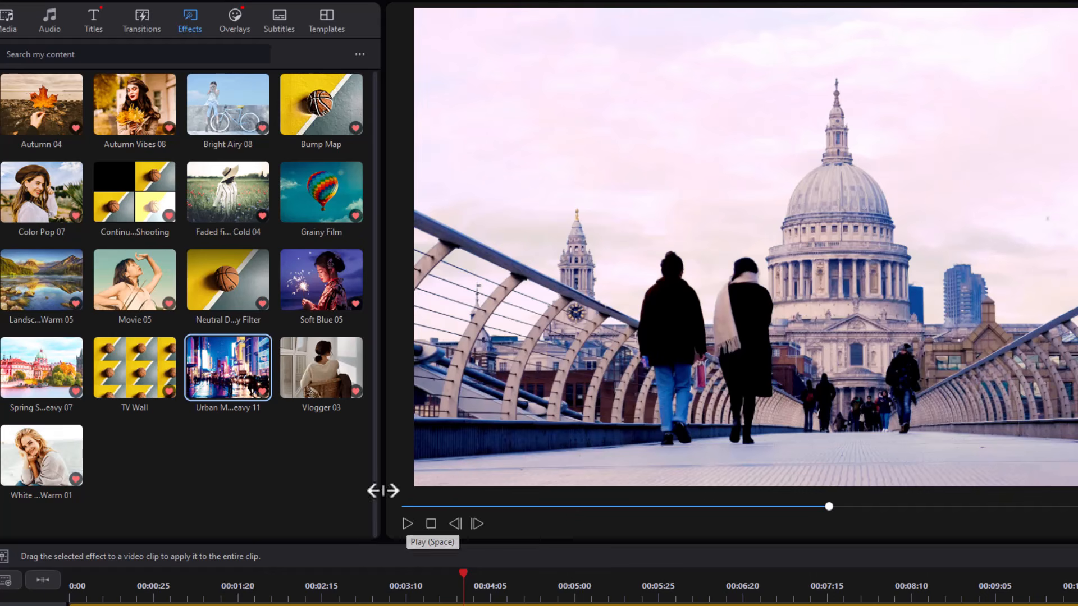
pyautogui.click(344, 381)
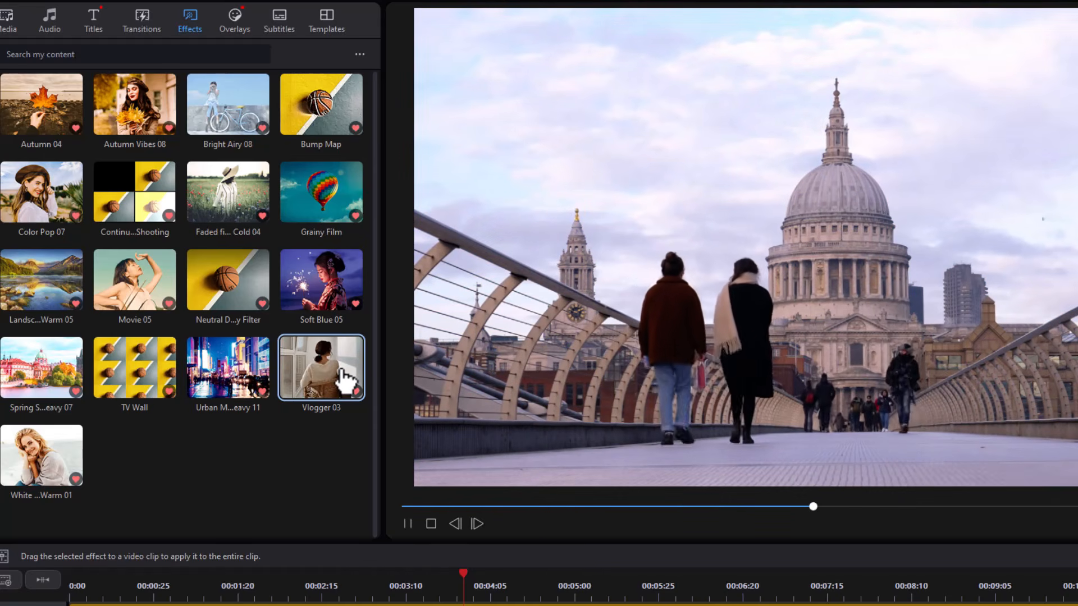
pyautogui.click(37, 460)
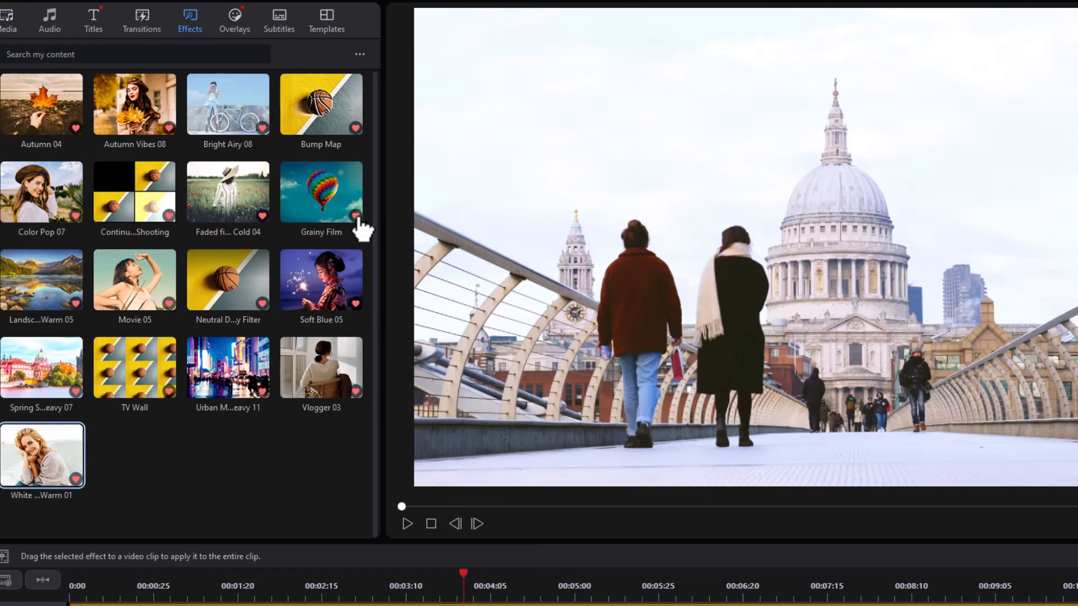
# Apply the Urban Minimalist heavy 11 filter to the entire bridge clip on video track 1 and open the applied filter's settings
pyautogui.click(226, 364)
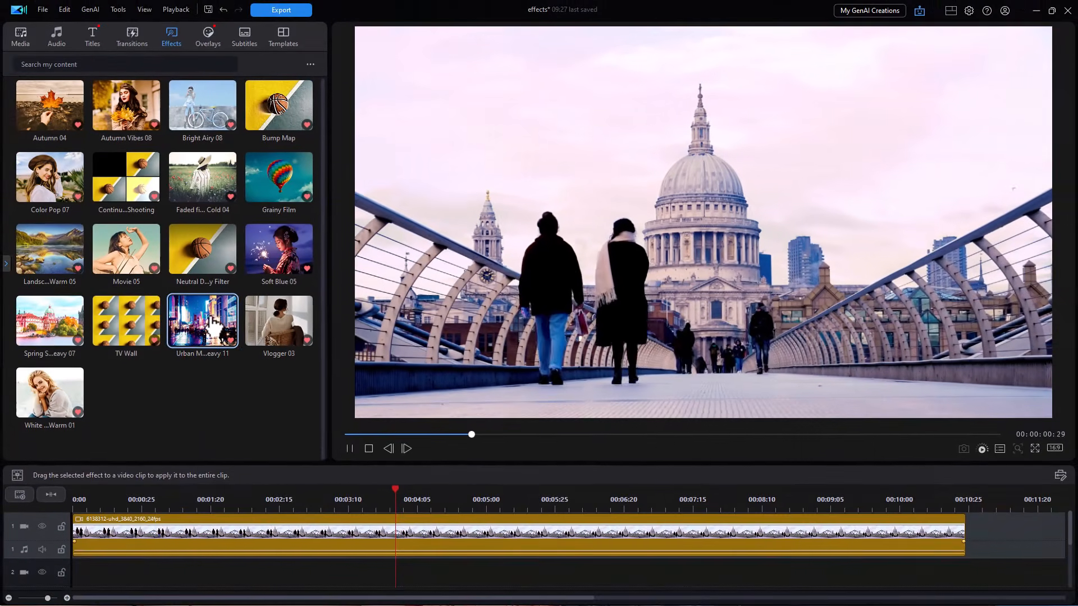
pyautogui.moveTo(215, 353); pyautogui.dragTo(239, 573)
pyautogui.moveTo(224, 528); pyautogui.dragTo(224, 531)
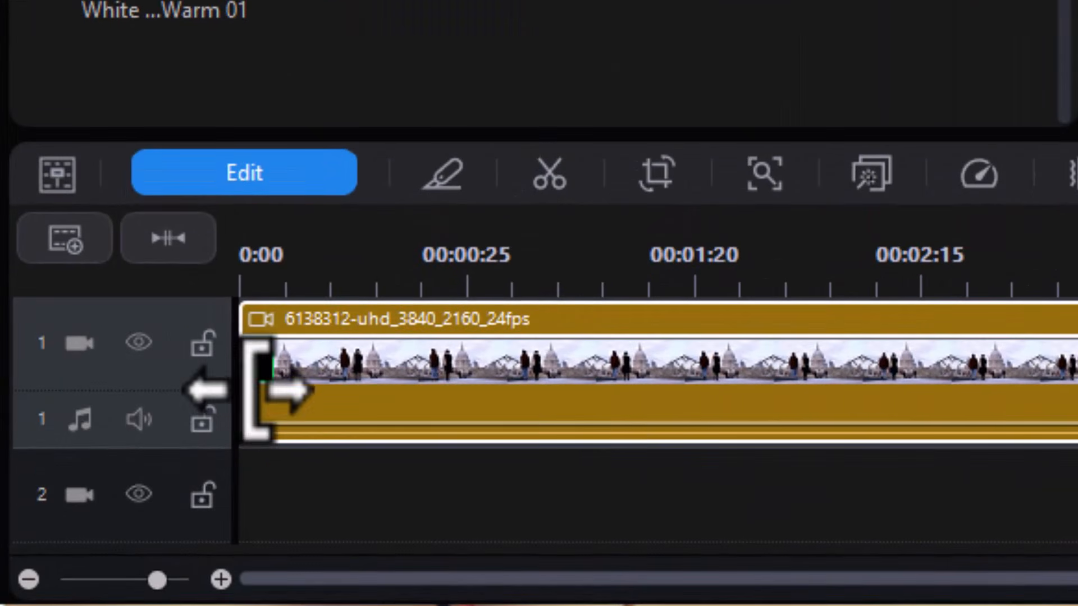
pyautogui.moveTo(79, 534)
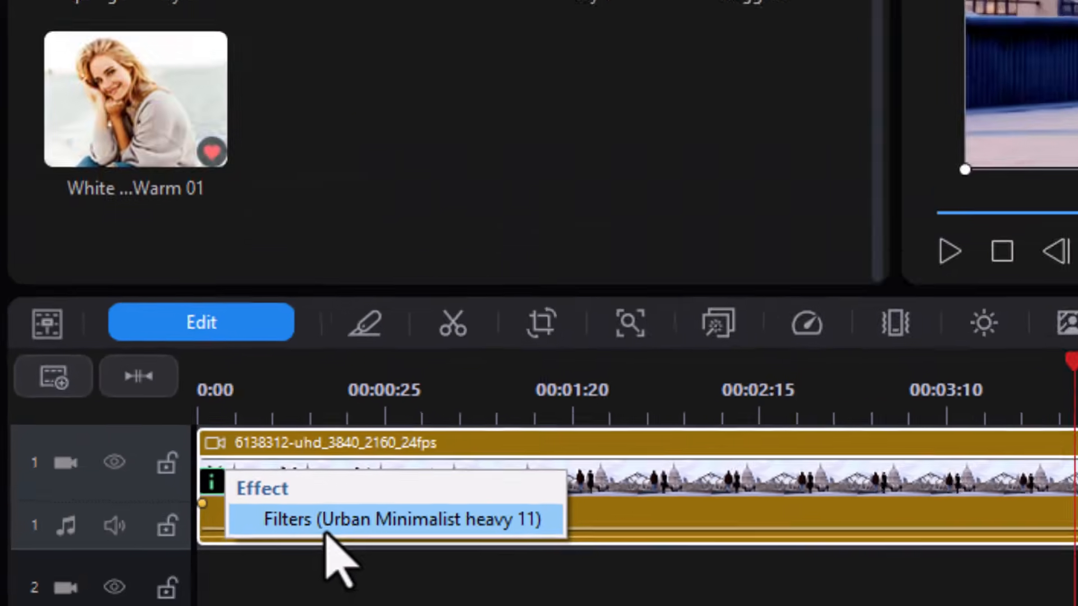
pyautogui.click(403, 415)
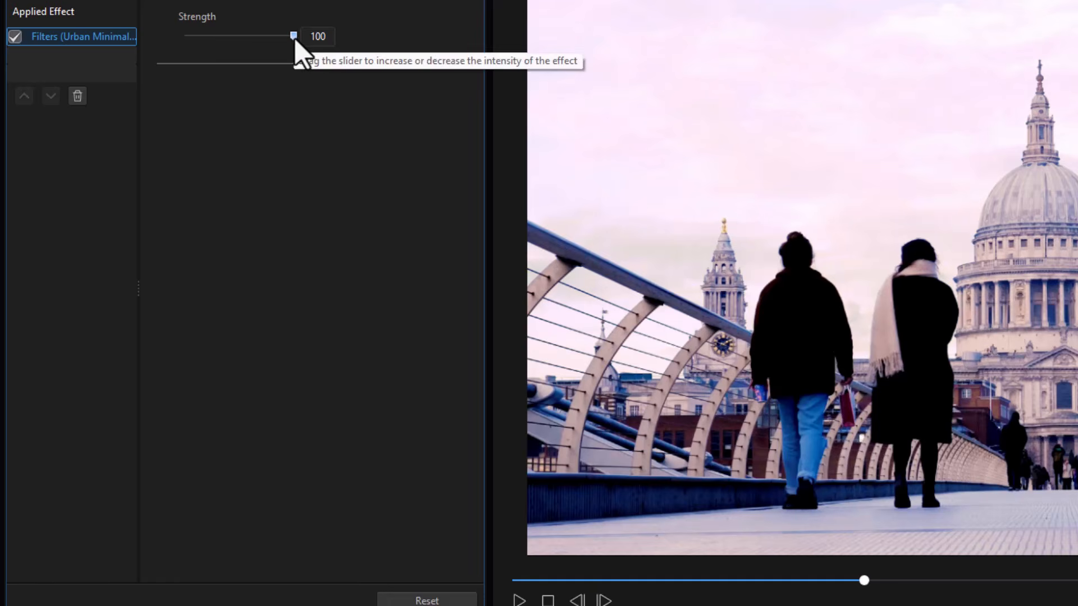
# Try the applied filter at strengths 0, 28, 58 and 100 to compare its intensity, and finish with the strength at 76
pyautogui.moveTo(294, 40); pyautogui.dragTo(43, 44)
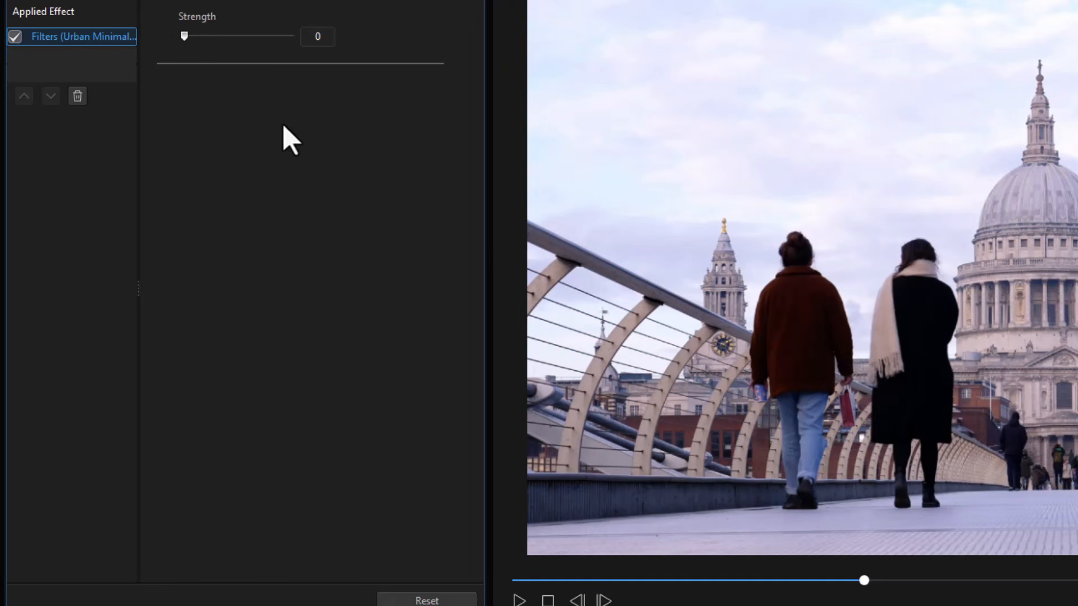
pyautogui.moveTo(185, 37); pyautogui.dragTo(214, 41)
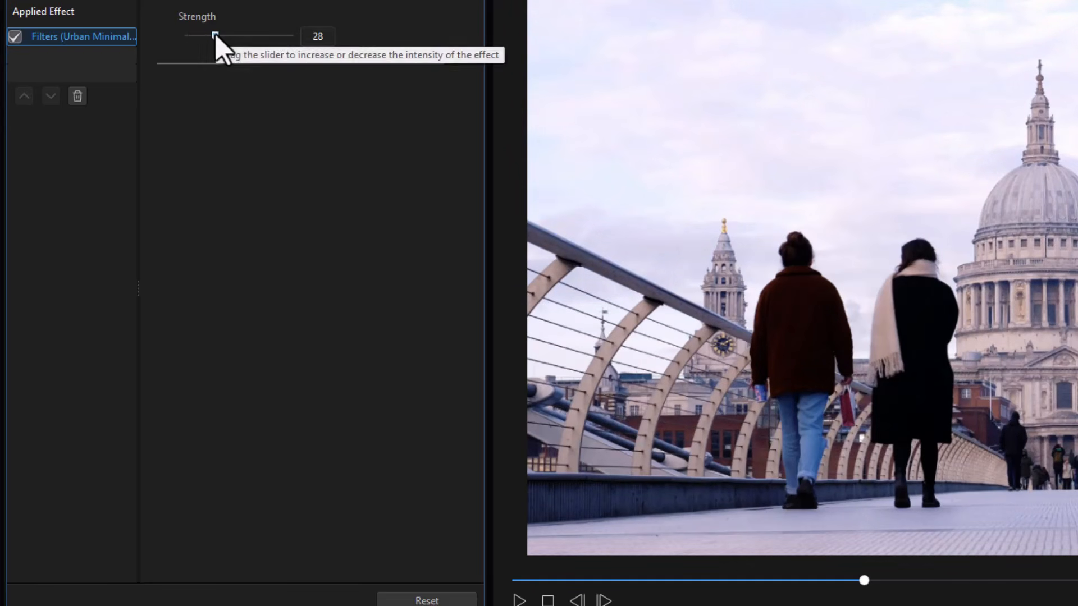
pyautogui.moveTo(214, 35); pyautogui.dragTo(248, 37)
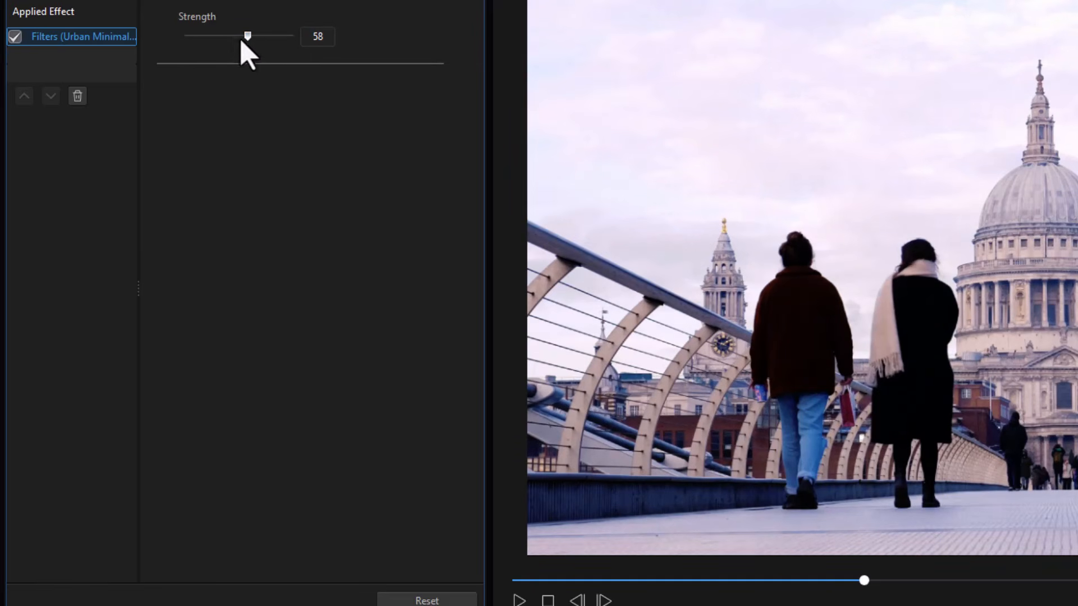
pyautogui.moveTo(244, 35); pyautogui.dragTo(292, 32)
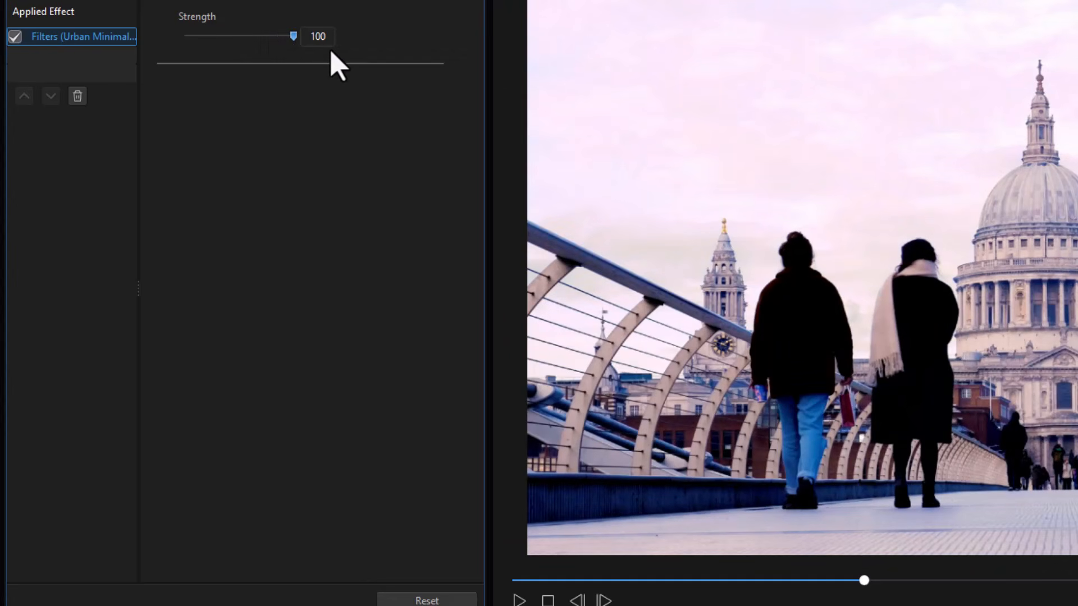
pyautogui.moveTo(293, 49); pyautogui.dragTo(265, 54)
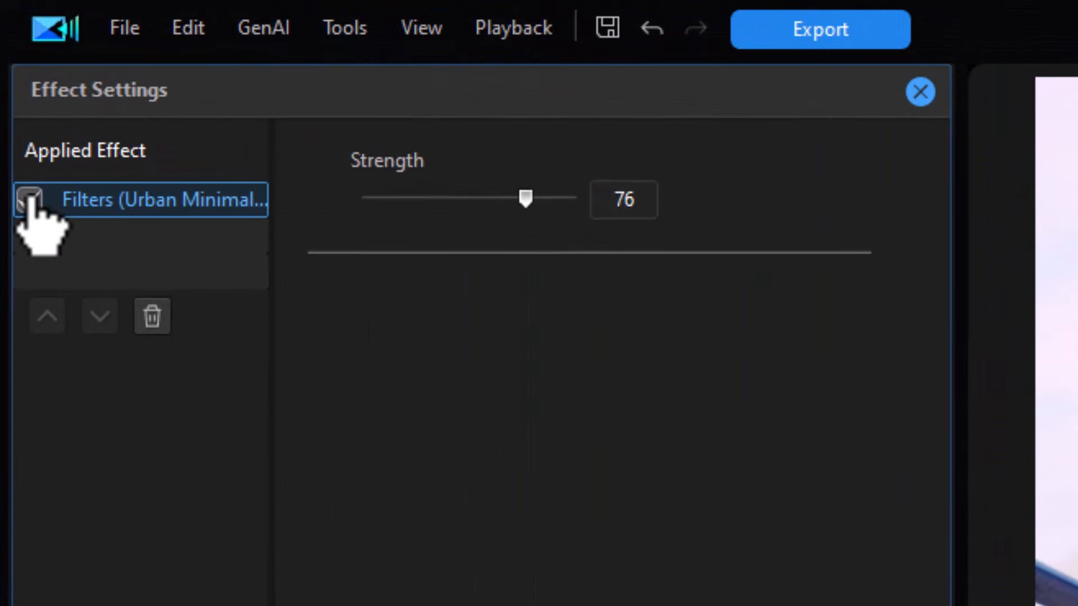
# Disable the Urban Minimalist heavy 11 filter and delete it from the bridge clip's applied effects
pyautogui.click(29, 201)
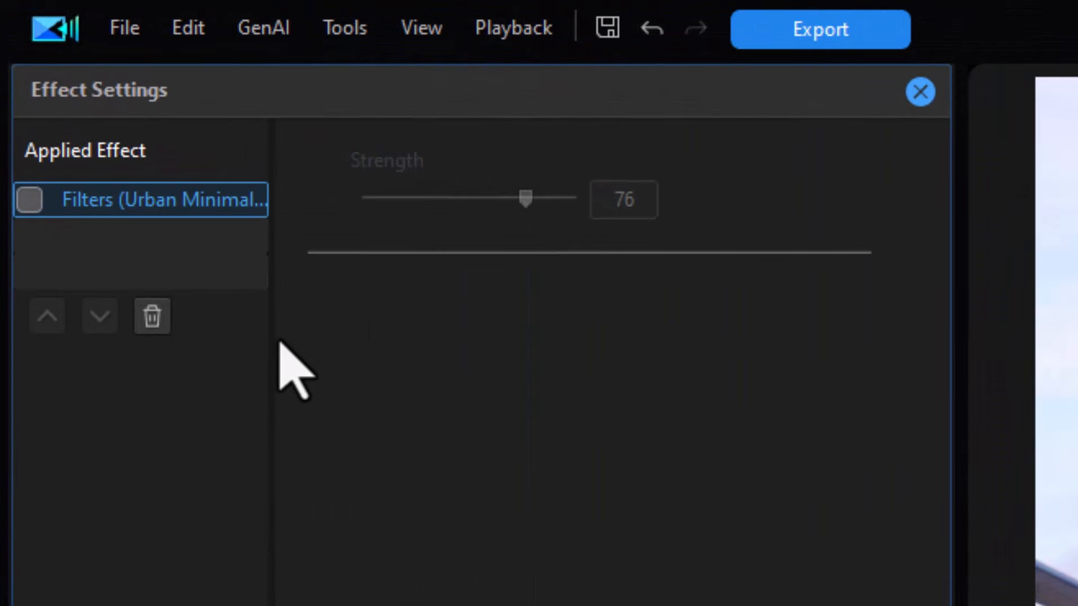
pyautogui.click(152, 318)
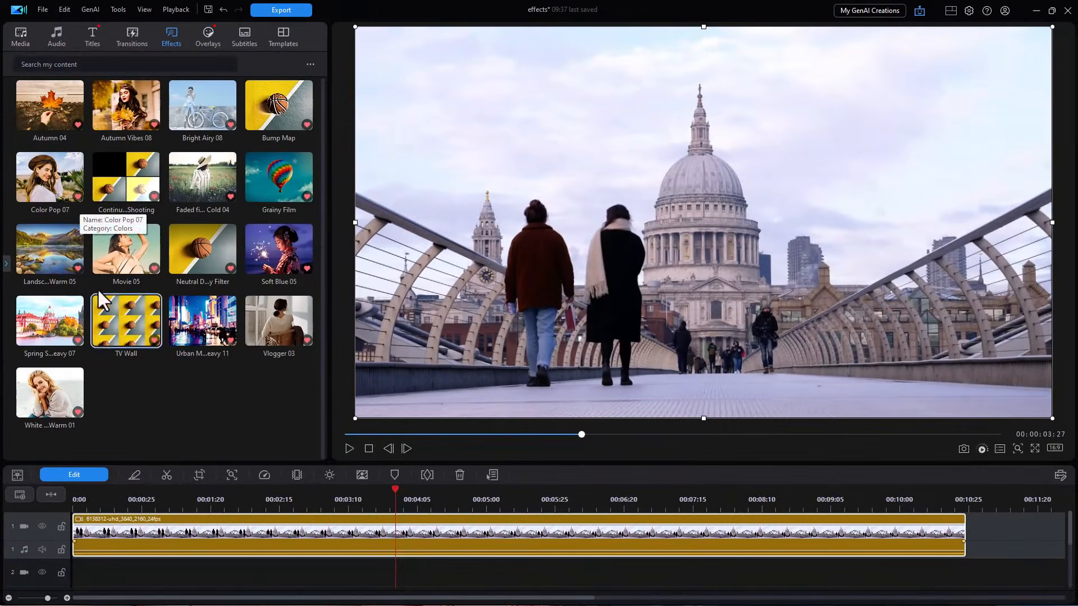